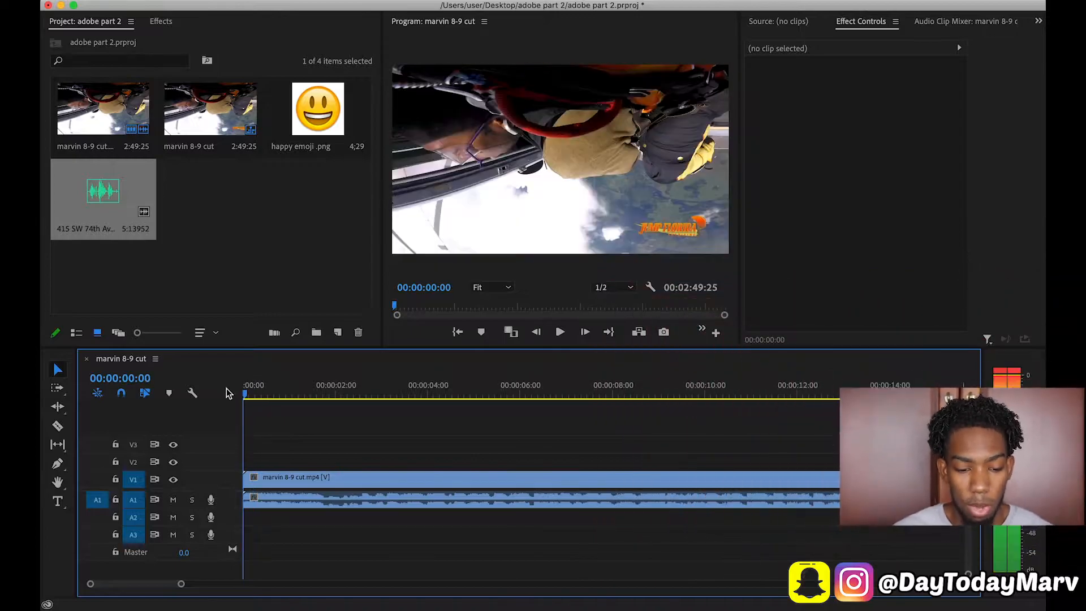
# Play the opening seconds of the skydiving clip and return the playhead to the sequence start.
pyautogui.click(327, 481)
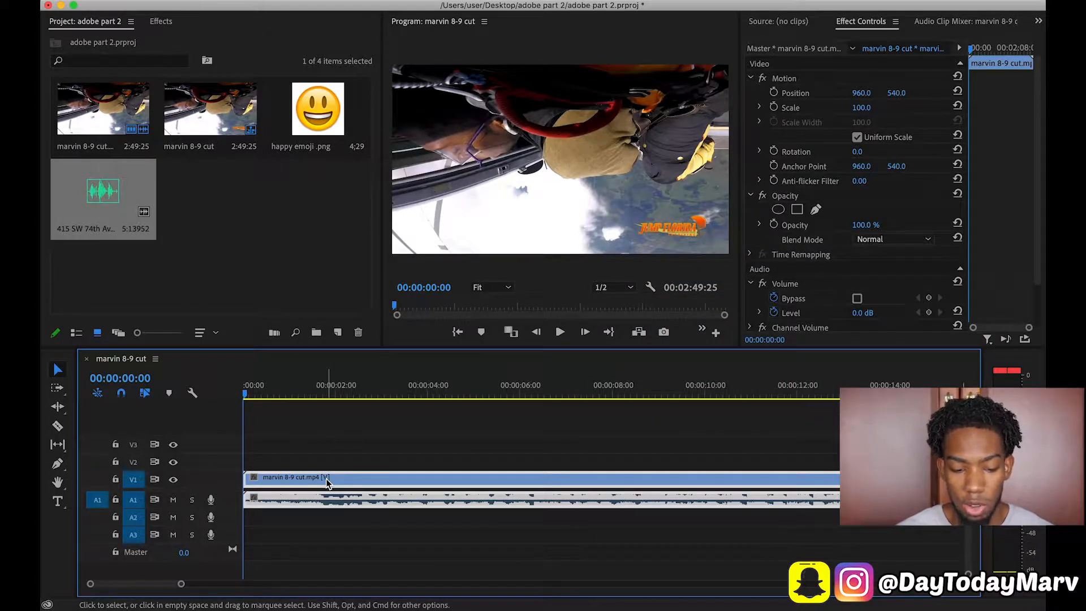
pyautogui.press('XF86AudioRaiseVolume')
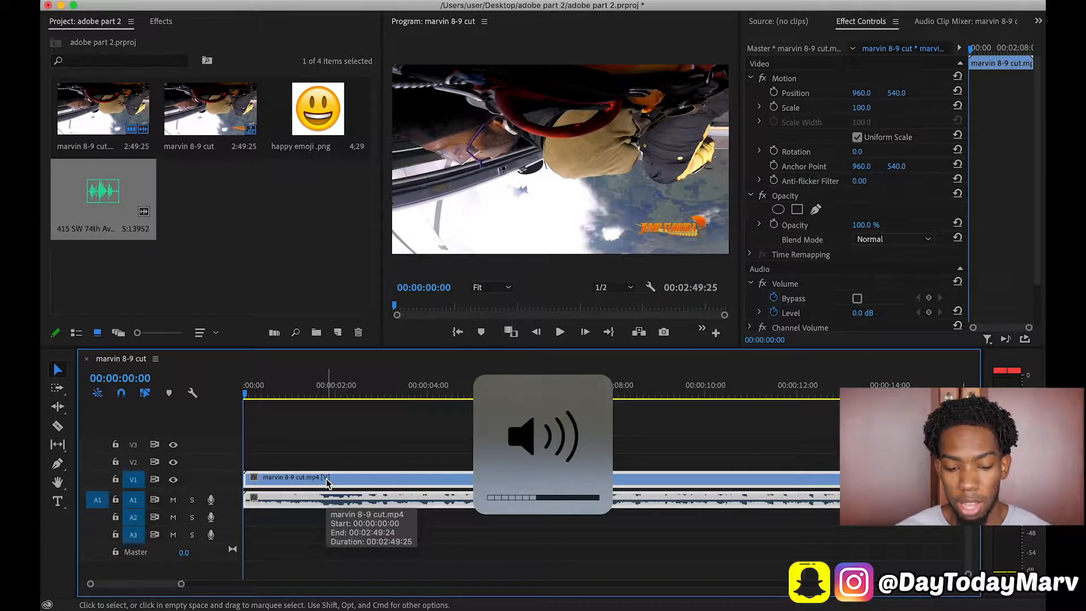
pyautogui.press('space')
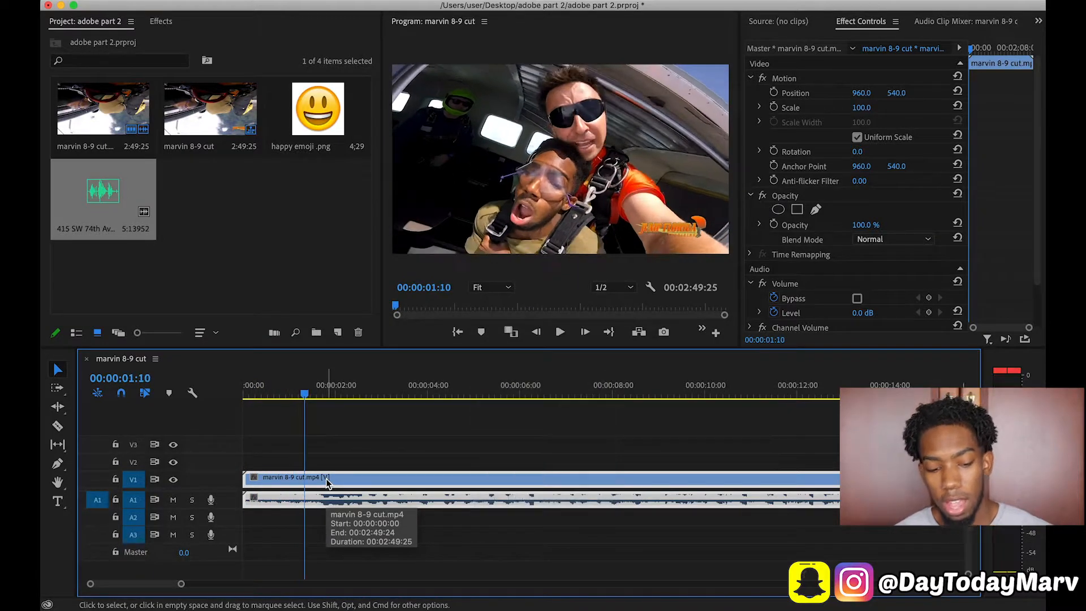
pyautogui.moveTo(270, 389); pyautogui.dragTo(186, 386)
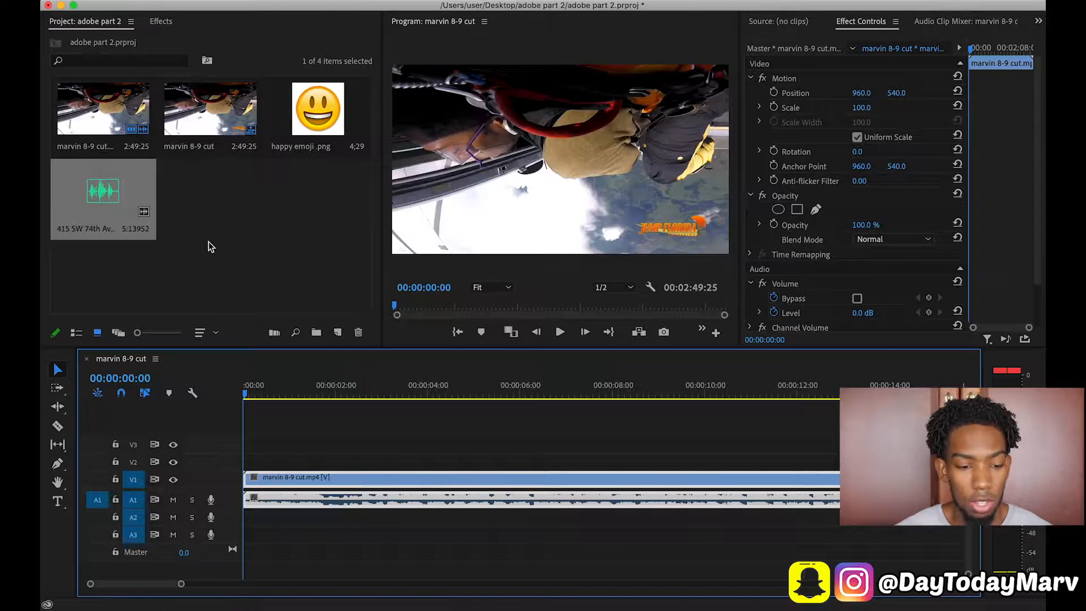
# Place the voice recording on track A2 at the sequence start and cut away the video beyond the recording's end.
pyautogui.click(103, 195)
pyautogui.moveTo(167, 281); pyautogui.dragTo(369, 504)
pyautogui.press('c')
pyautogui.click(490, 480)
pyautogui.press('v')
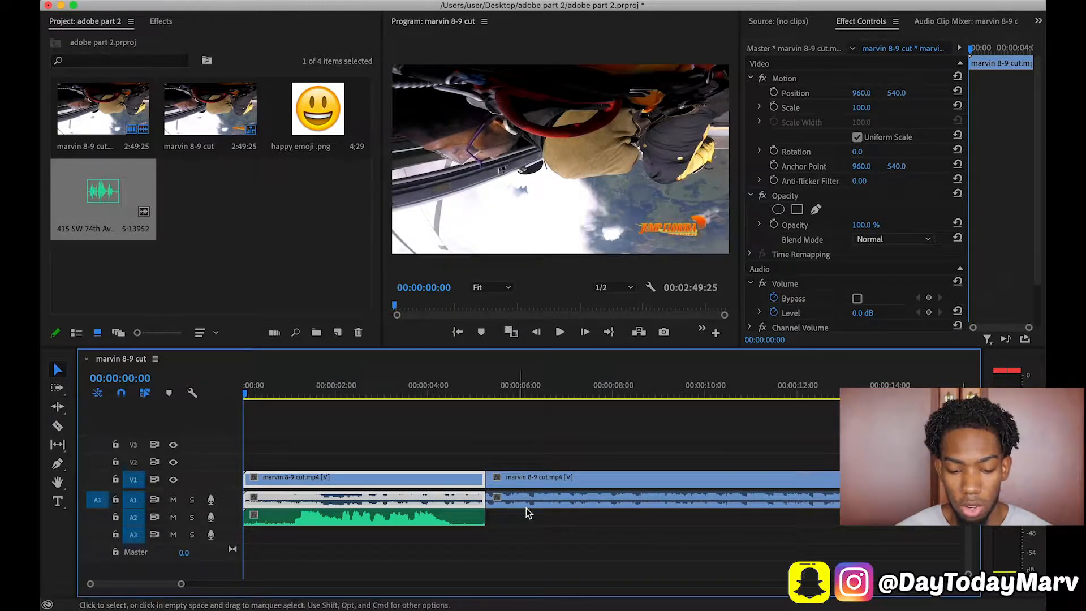
pyautogui.click(543, 487)
pyautogui.press('Delete')
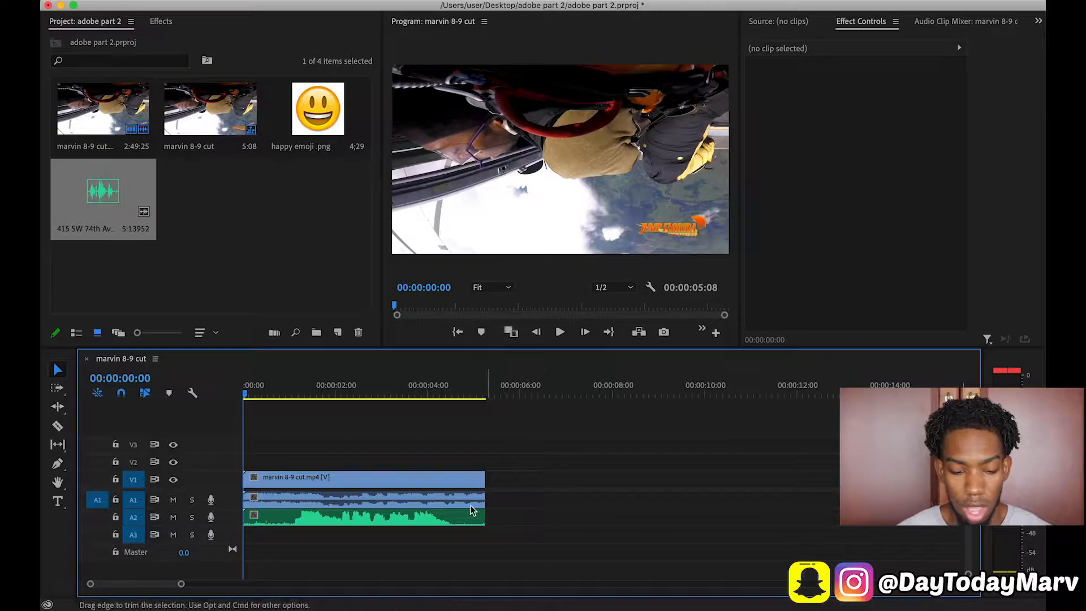
# Cut the quiet sections off both ends of the voice recording and move the remaining part to the sequence start.
pyautogui.press('c')
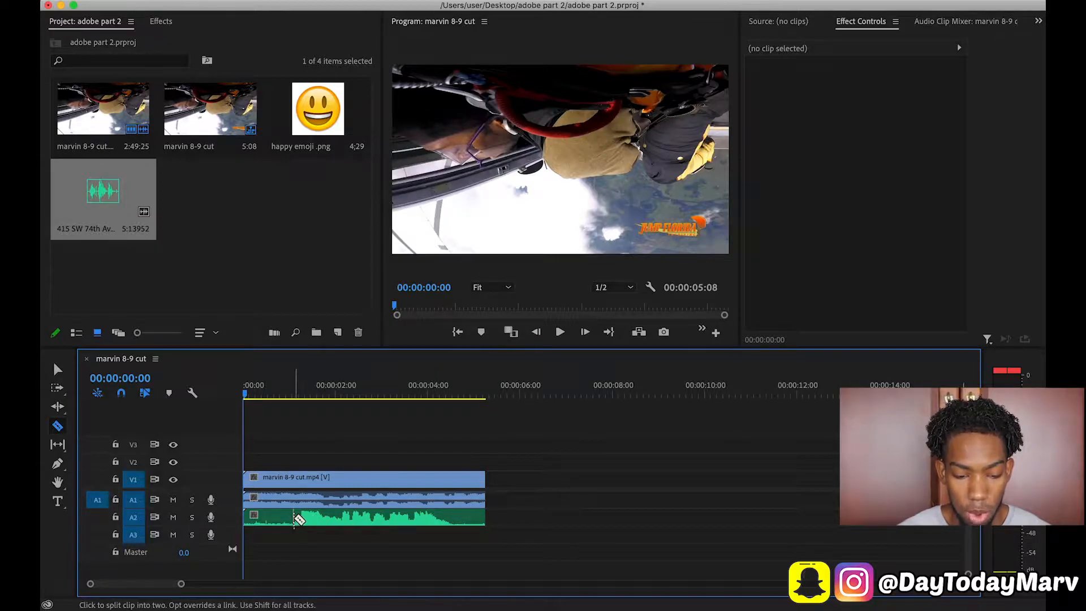
pyautogui.click(293, 519)
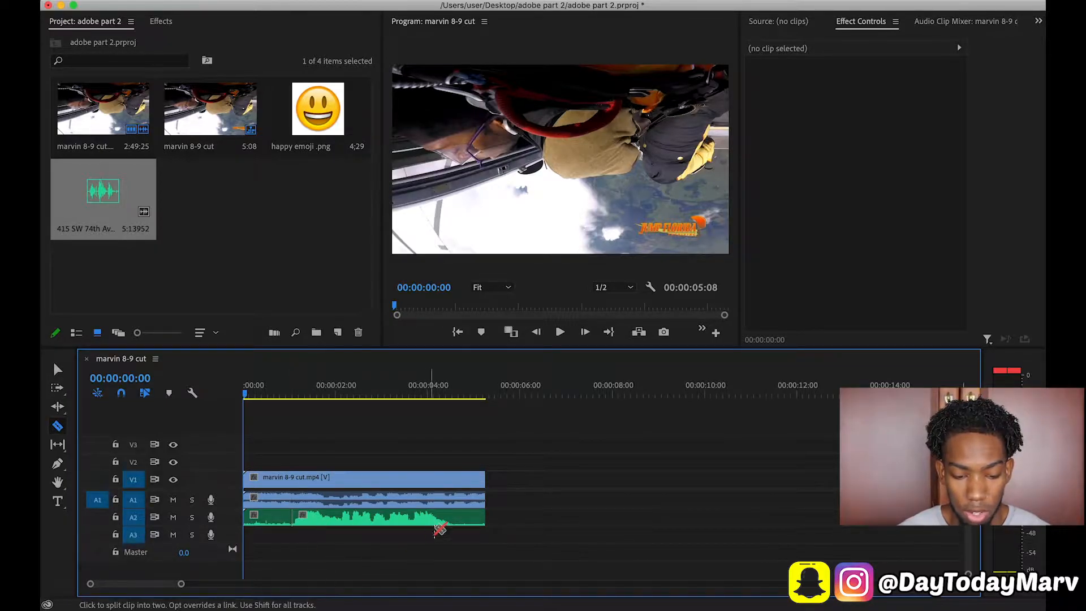
pyautogui.click(459, 520)
pyautogui.press('v')
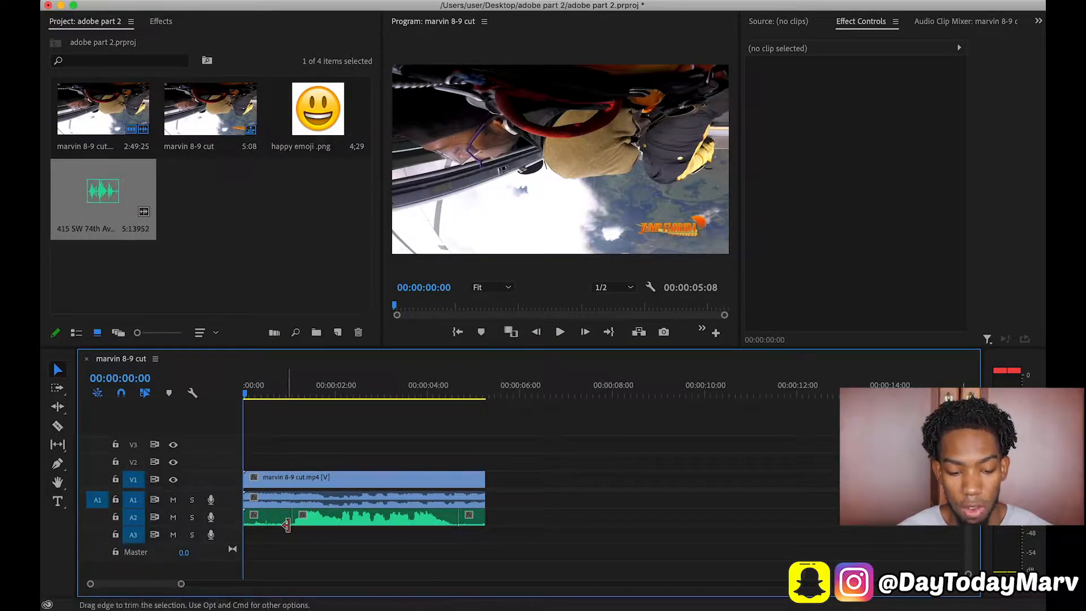
pyautogui.click(476, 520)
pyautogui.press('Delete')
pyautogui.click(271, 516)
pyautogui.moveTo(365, 516); pyautogui.dragTo(312, 518)
# Split the video clip where the shortened voice recording ends and delete the remainder.
pyautogui.press('c')
pyautogui.click(411, 494)
pyautogui.press('v')
pyautogui.click(429, 501)
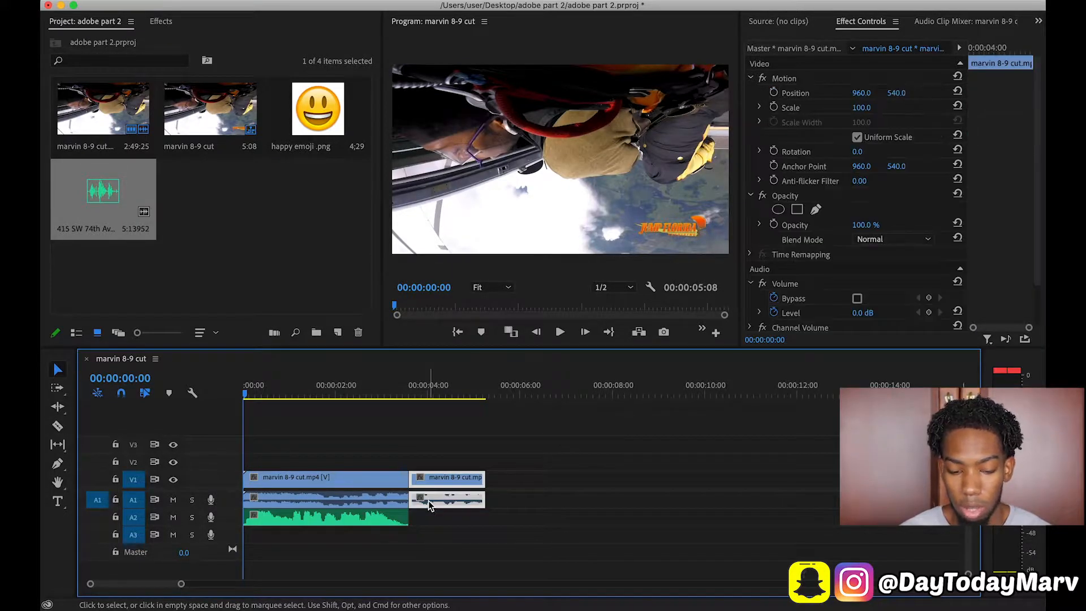
pyautogui.press('Delete')
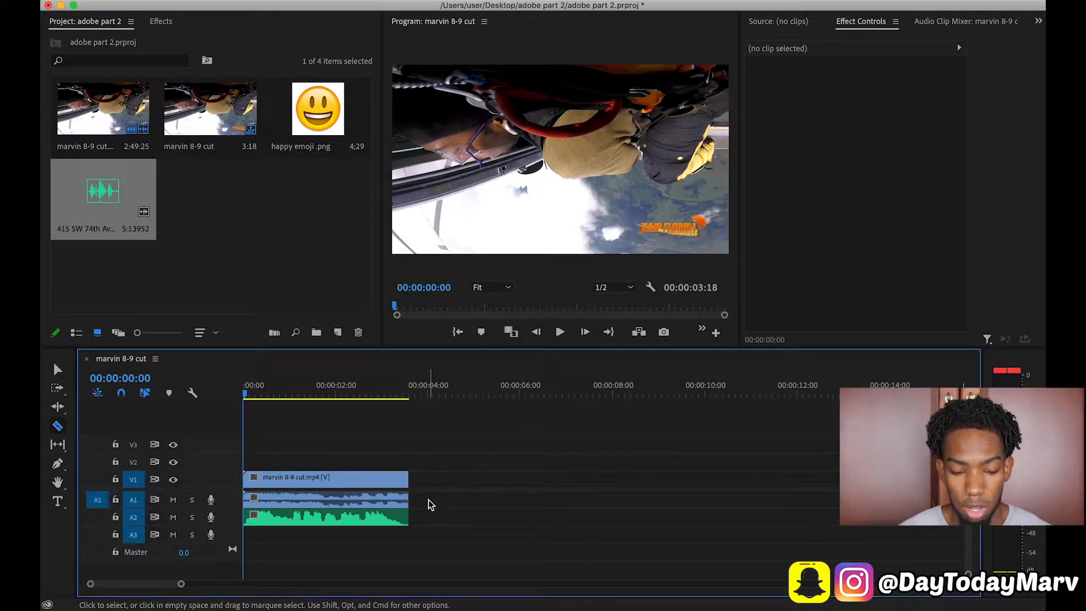
# Unlink the video from its original audio and replace that audio on track A1 with the voice recording.
pyautogui.click(405, 496)
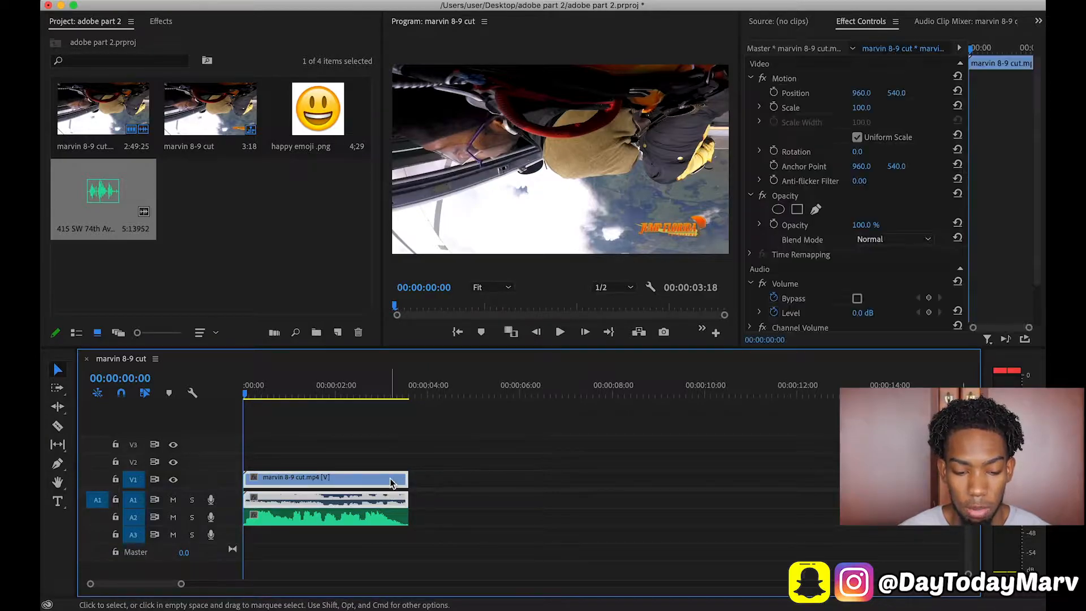
pyautogui.rightClick(301, 482)
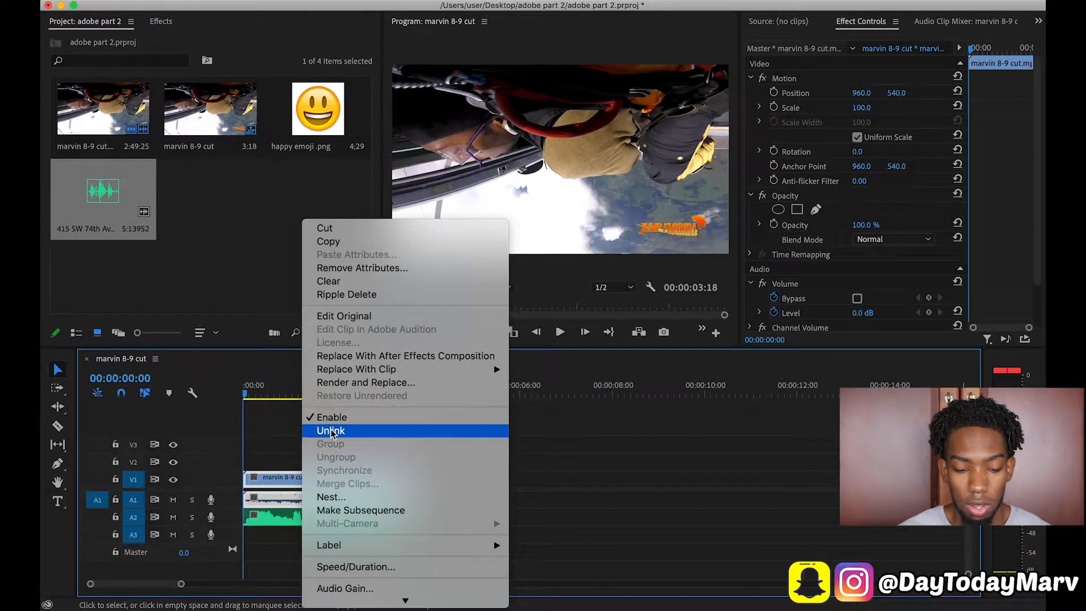
pyautogui.click(333, 431)
pyautogui.click(310, 504)
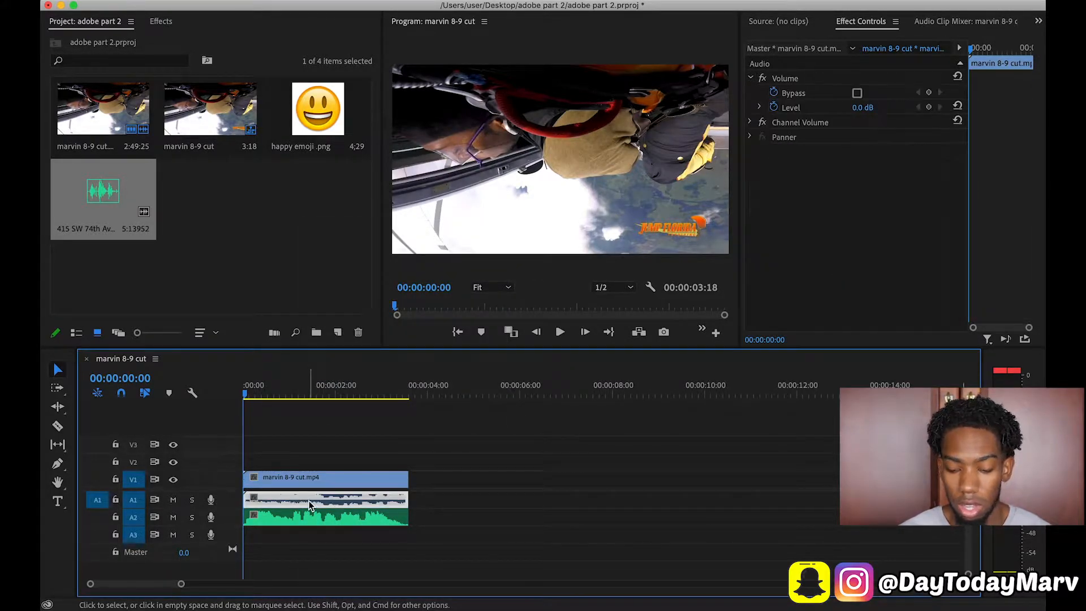
pyautogui.moveTo(309, 503)
pyautogui.mouseDown()
pyautogui.moveTo(314, 519)
pyautogui.moveTo(313, 502)
pyautogui.mouseUp()
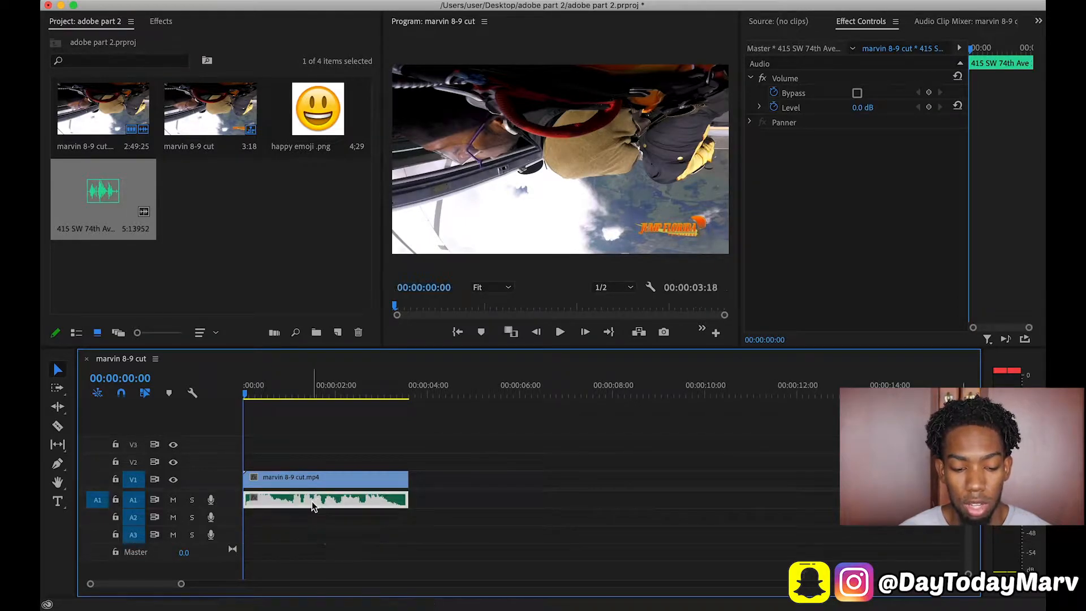
# Link the video clip on V1 with the voice recording on A1.
pyautogui.moveTo(421, 537); pyautogui.dragTo(342, 483)
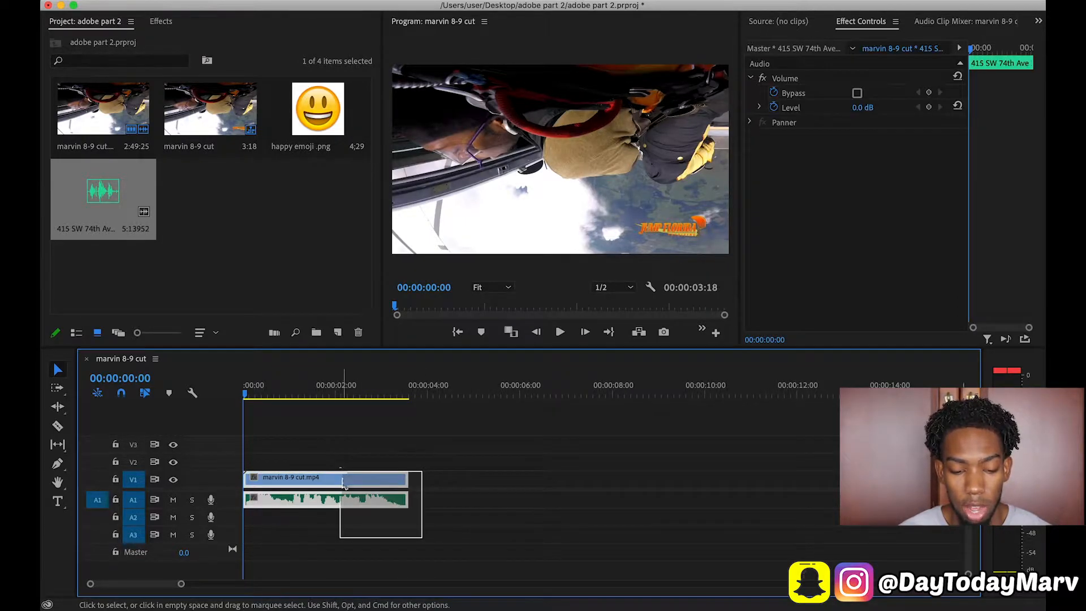
pyautogui.rightClick(344, 482)
pyautogui.click(318, 546)
pyautogui.moveTo(356, 522); pyautogui.dragTo(317, 481)
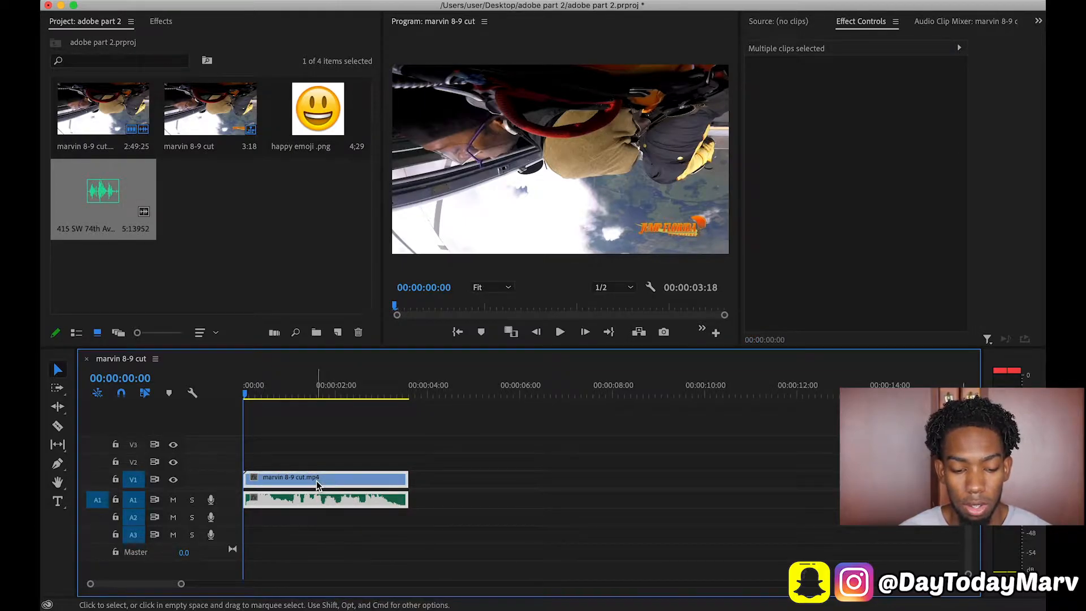
pyautogui.rightClick(316, 482)
pyautogui.scroll(-5, 393, 536)
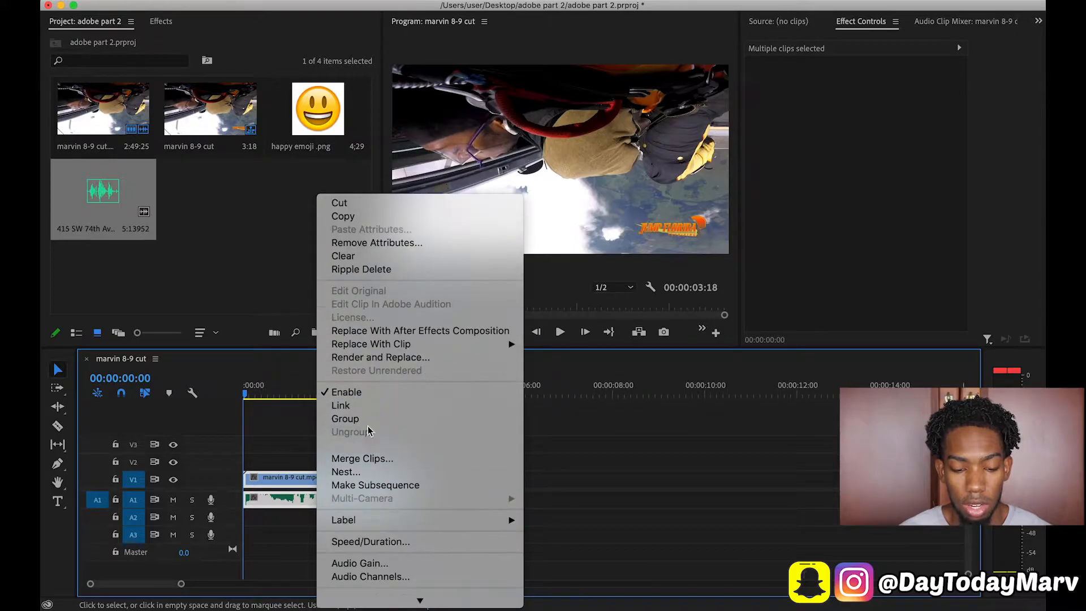
pyautogui.click(351, 406)
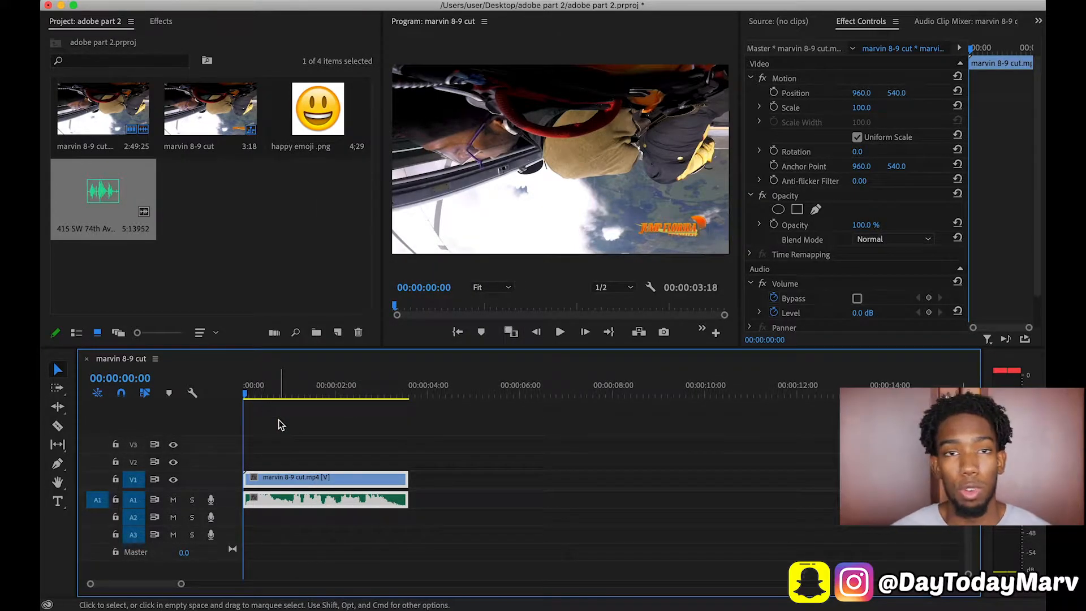
# Raise the system volume, play the linked clip from the beginning, and return the playhead to the start.
pyautogui.moveTo(250, 389); pyautogui.dragTo(213, 386)
pyautogui.press('XF86AudioRaiseVolume')
pyautogui.press('XF86AudioRaiseVolume')
pyautogui.press('XF86AudioRaiseVolume')
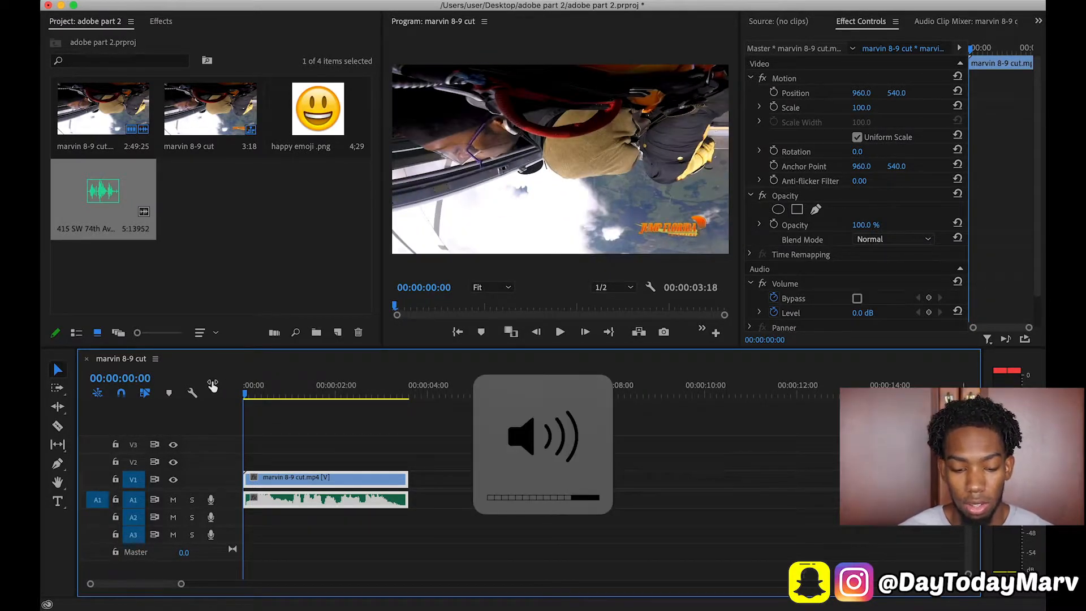
pyautogui.press('space')
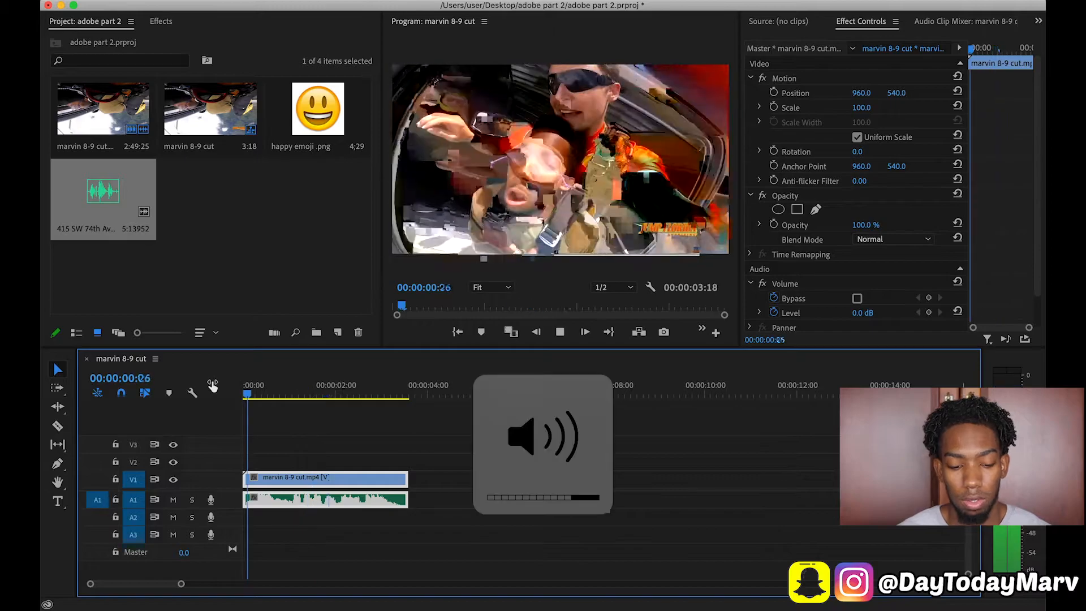
pyautogui.press('space')
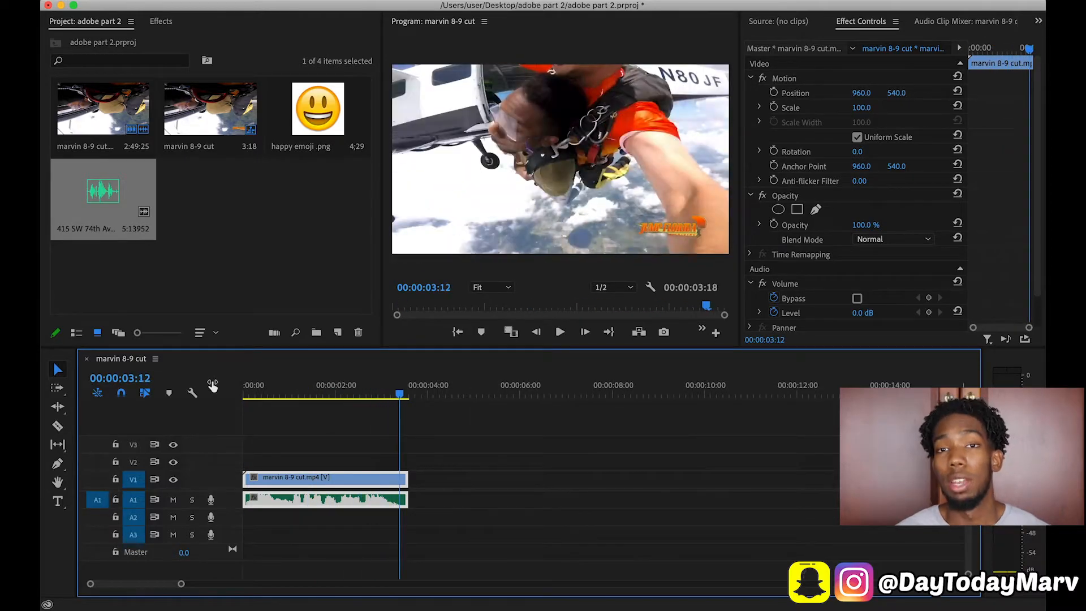
pyautogui.press('Home')
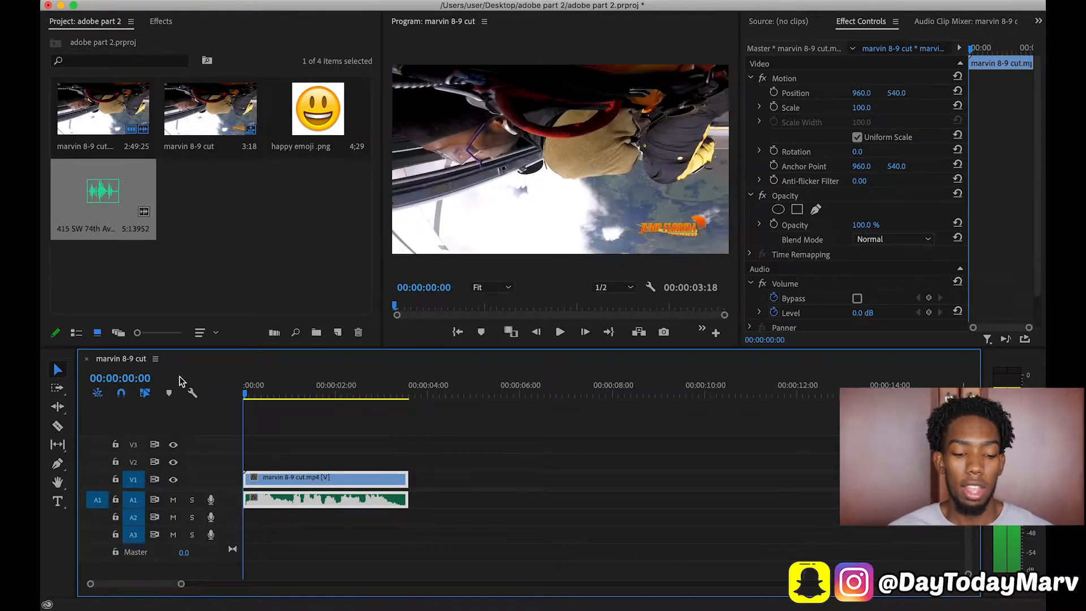
pyautogui.press('XF86AudioRaiseVolume')
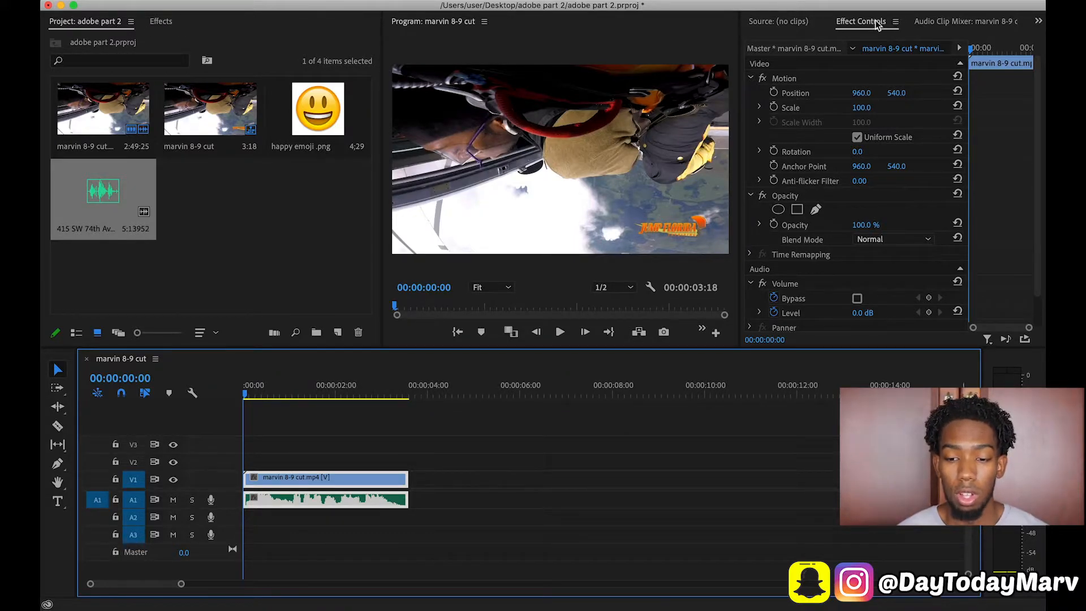
# Search the effects for "con" and apply Convolution Reverb to the voice recording on A1.
pyautogui.click(161, 22)
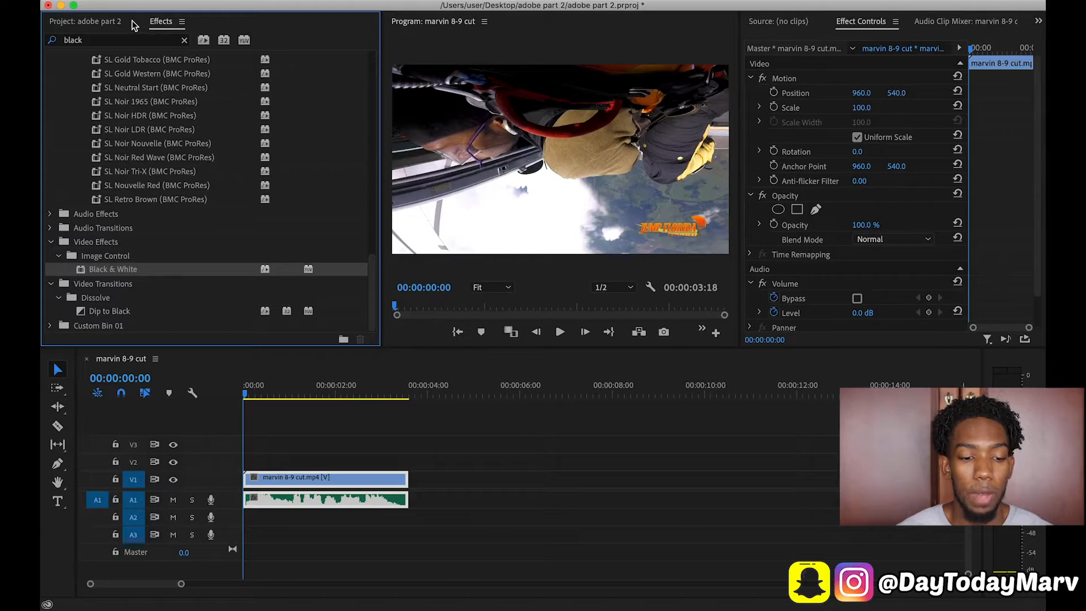
pyautogui.click(184, 40)
pyautogui.click(131, 44)
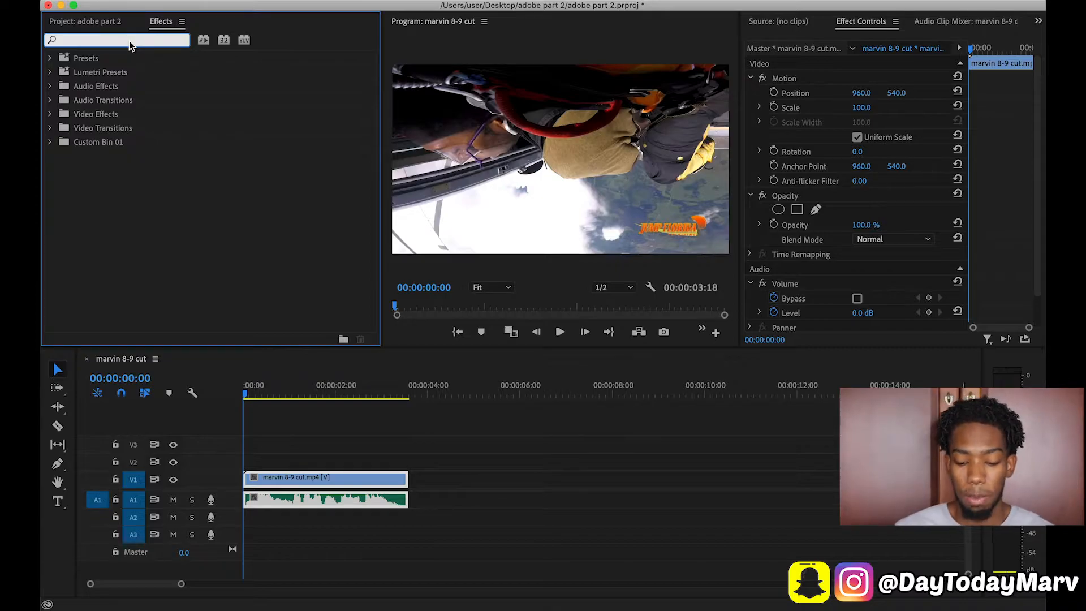
pyautogui.write('con')
pyautogui.scroll(-6, 129, 189)
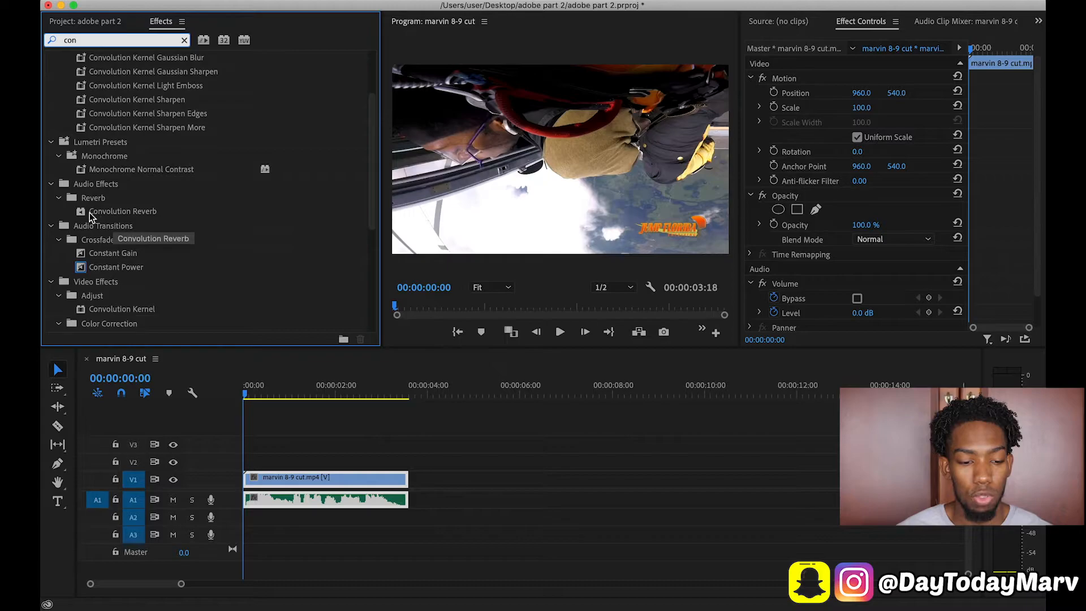
pyautogui.moveTo(84, 214); pyautogui.dragTo(276, 501)
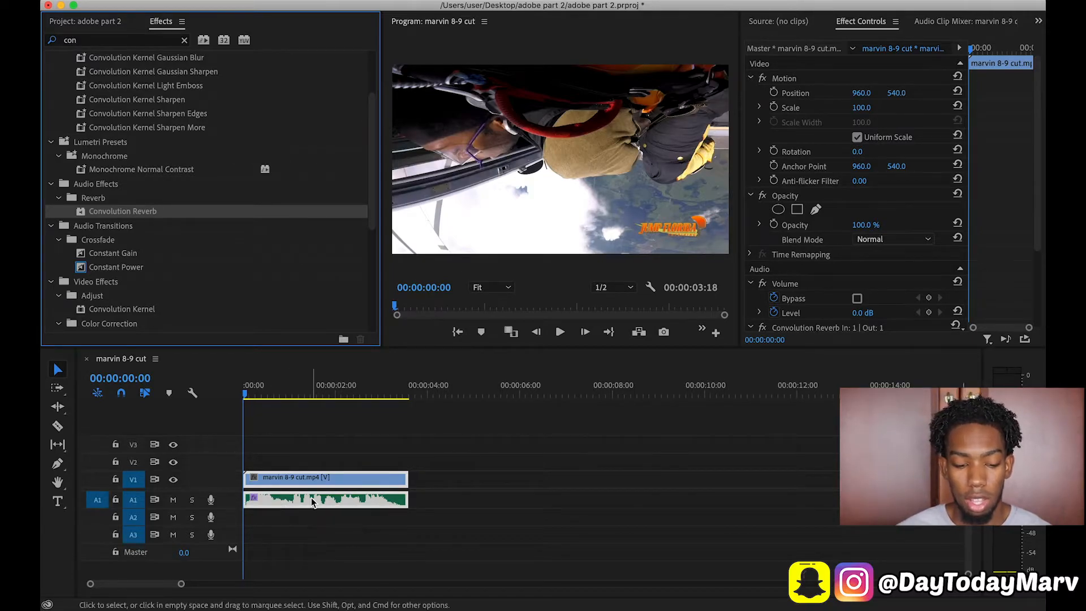
# Bring up the clip's Convolution Reverb settings, listen to the sequence with the effect, and return the playhead to the start.
pyautogui.click(267, 501)
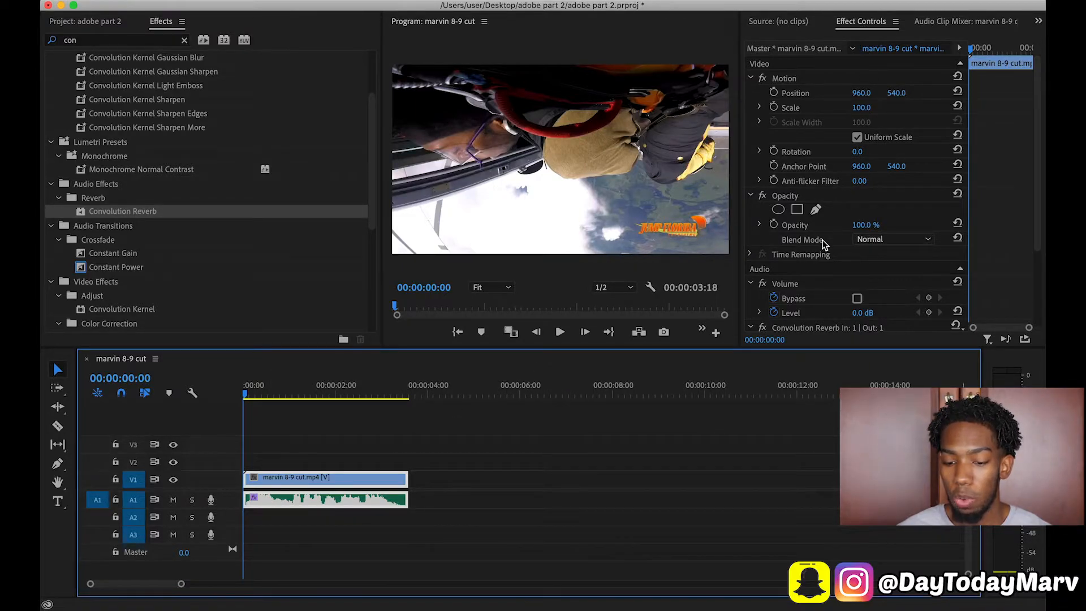
pyautogui.scroll(-2, 825, 243)
pyautogui.scroll(-5, 824, 244)
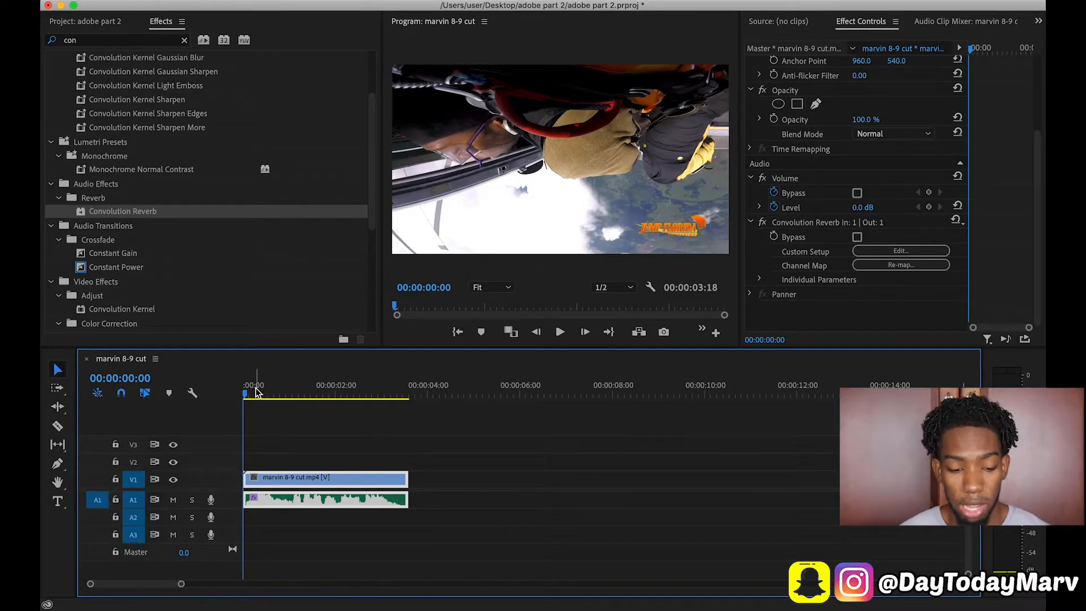
pyautogui.press('space')
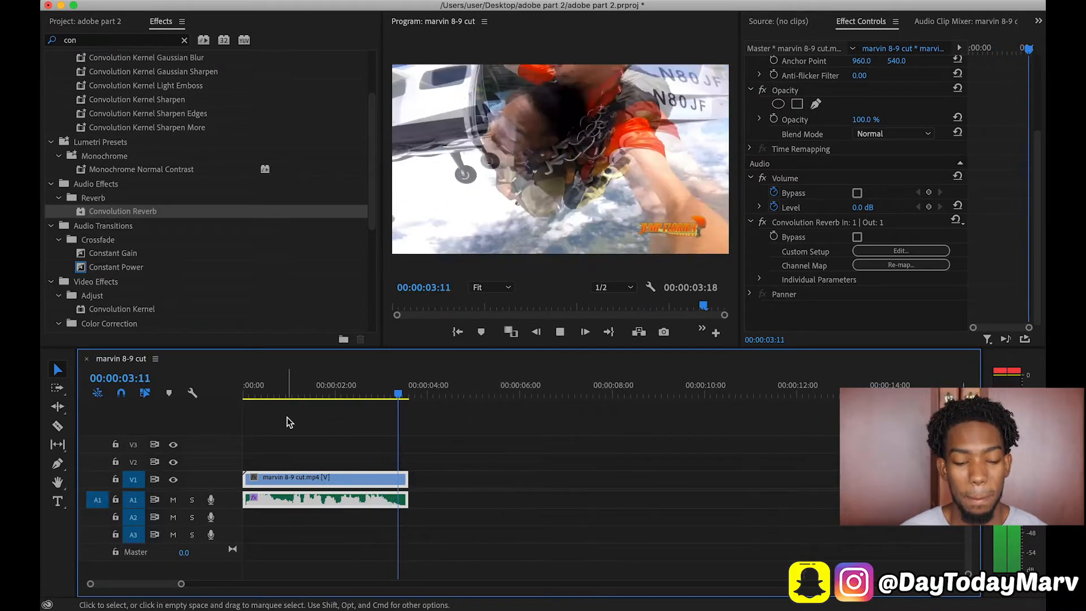
pyautogui.press('space')
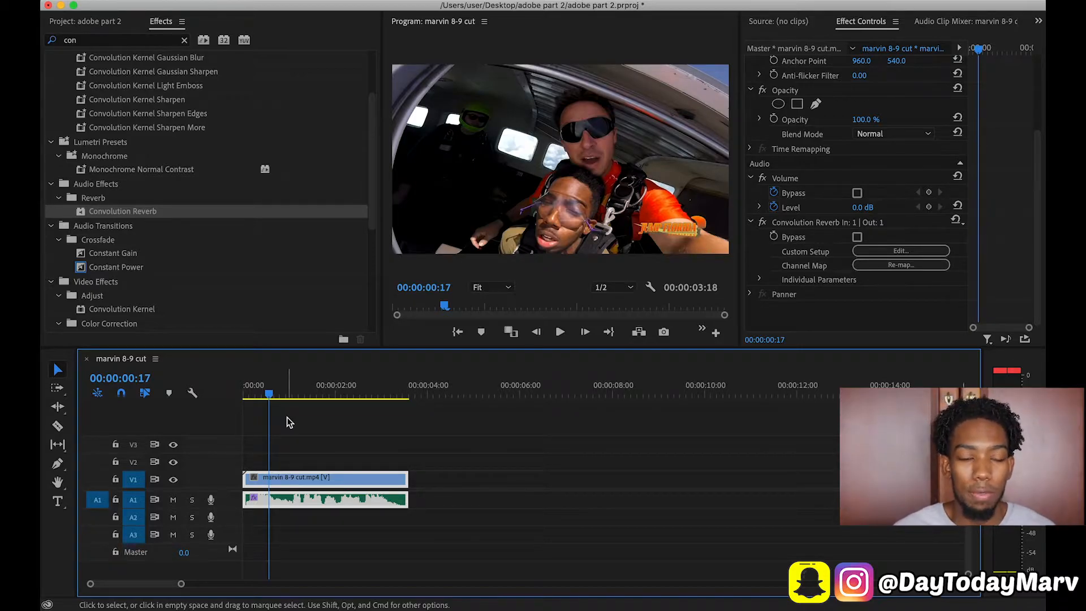
pyautogui.moveTo(269, 391); pyautogui.dragTo(245, 390)
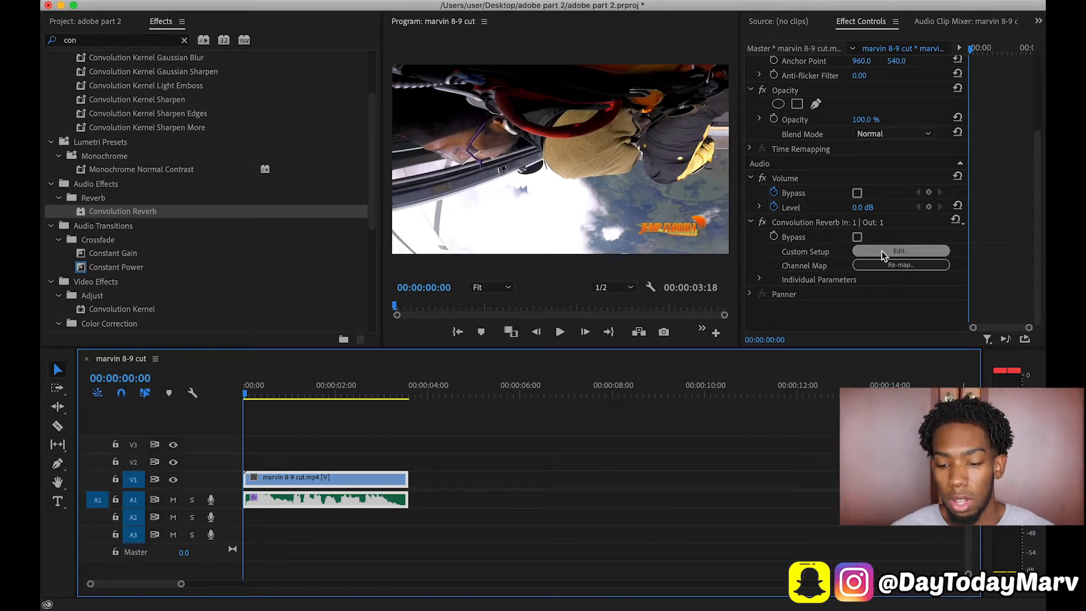
# Set the Convolution Reverb preset to Bitter Hallway and play the sequence from the start.
pyautogui.click(910, 250)
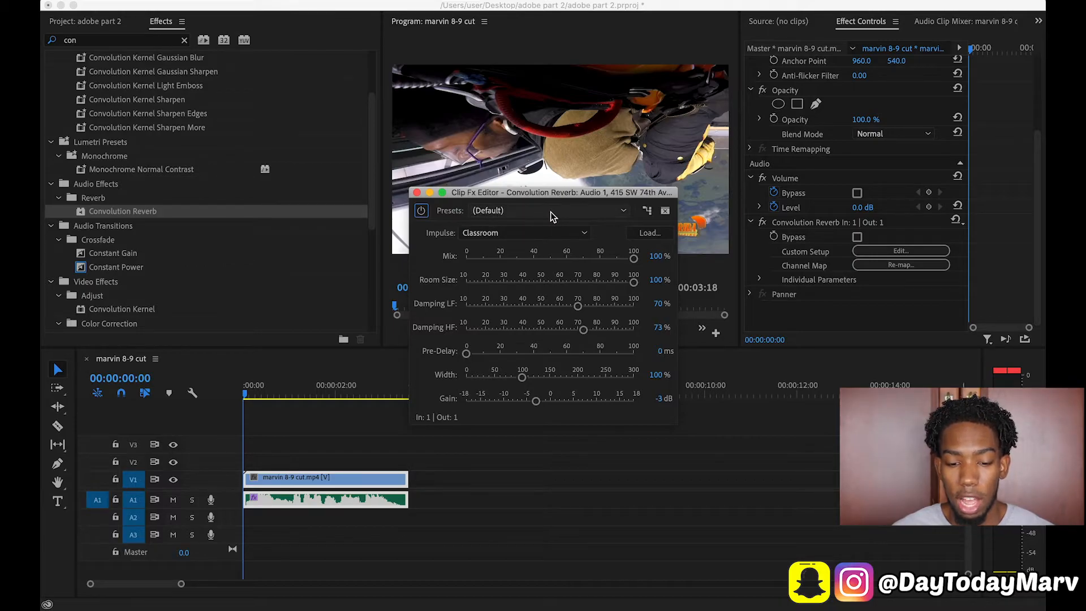
pyautogui.click(518, 212)
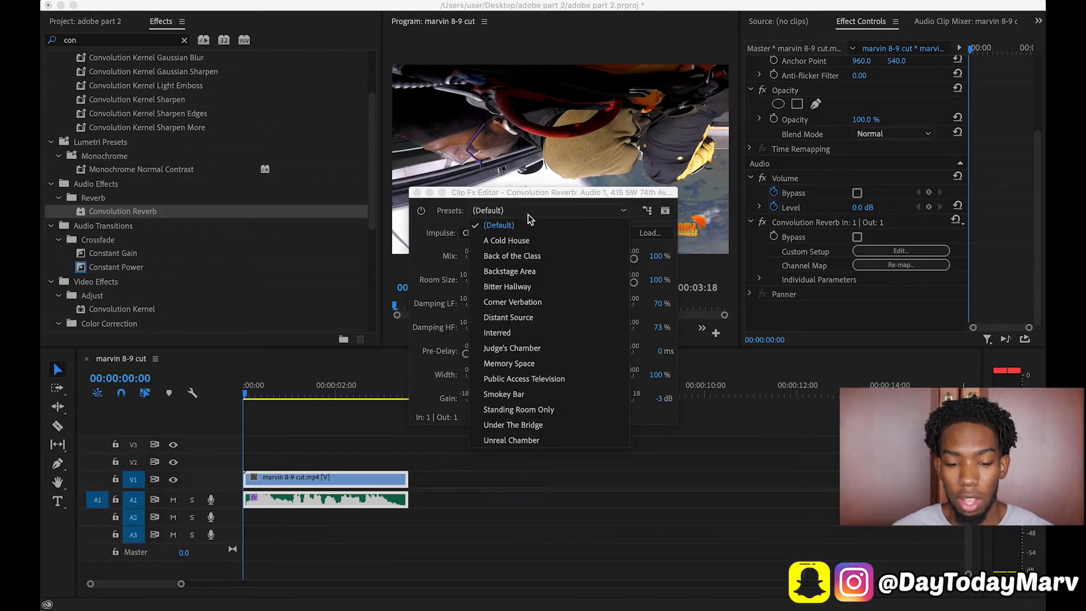
pyautogui.click(501, 287)
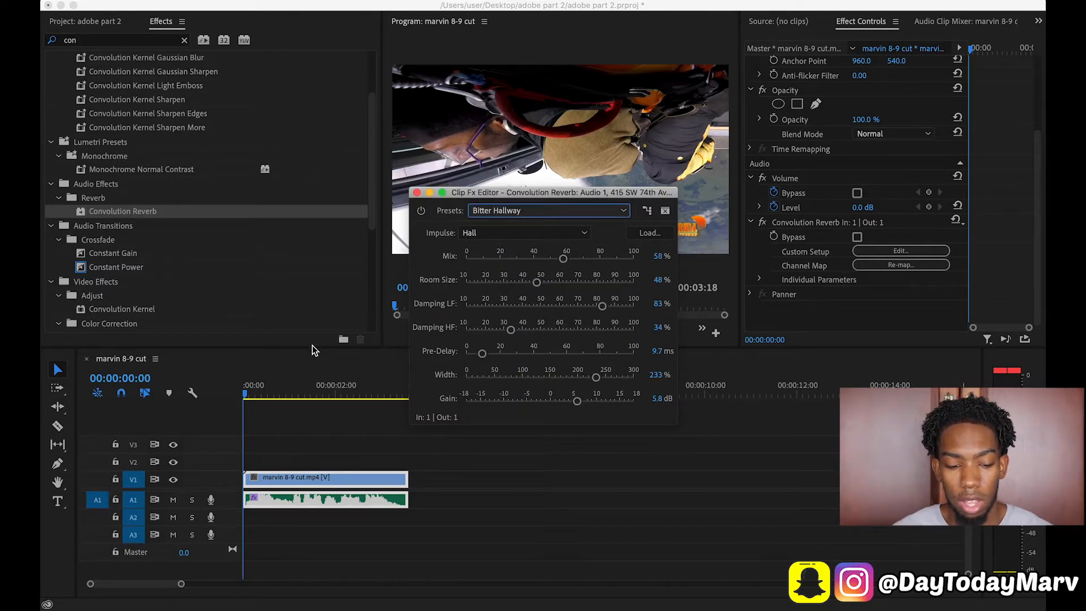
pyautogui.click(222, 379)
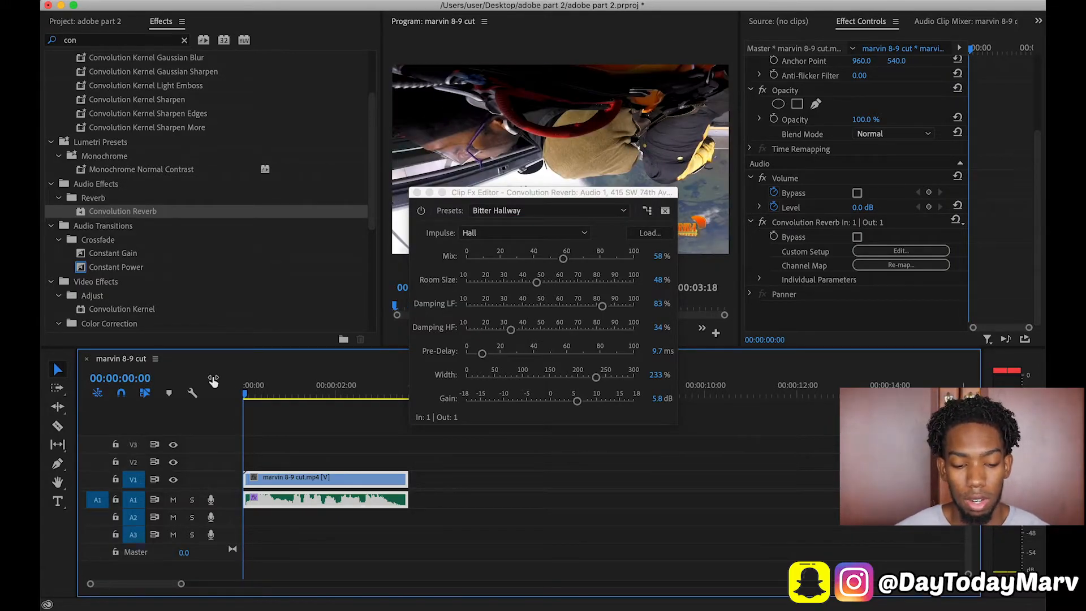
pyautogui.press('space')
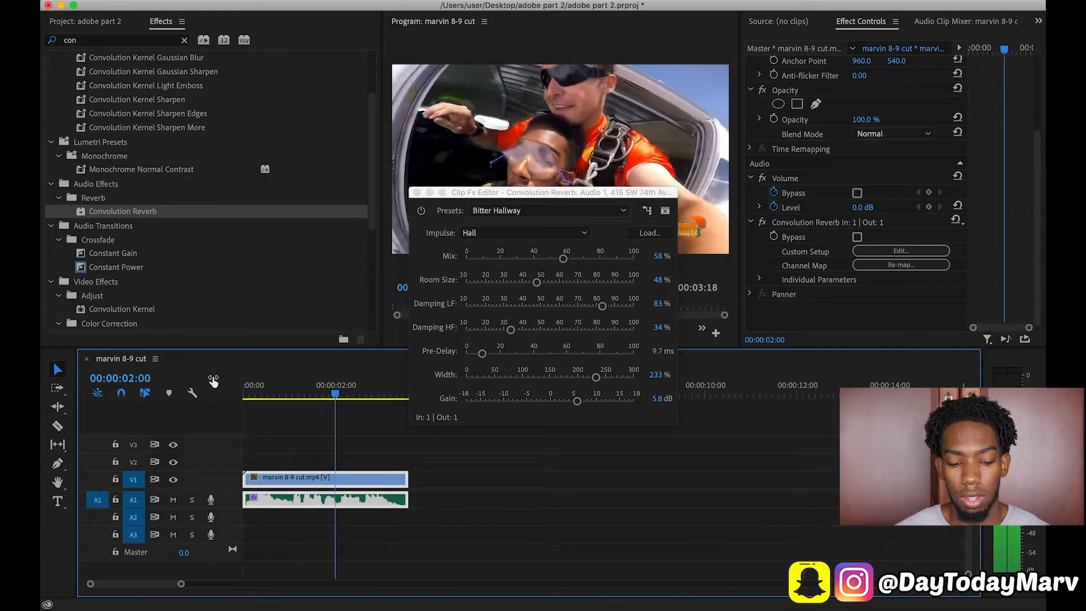